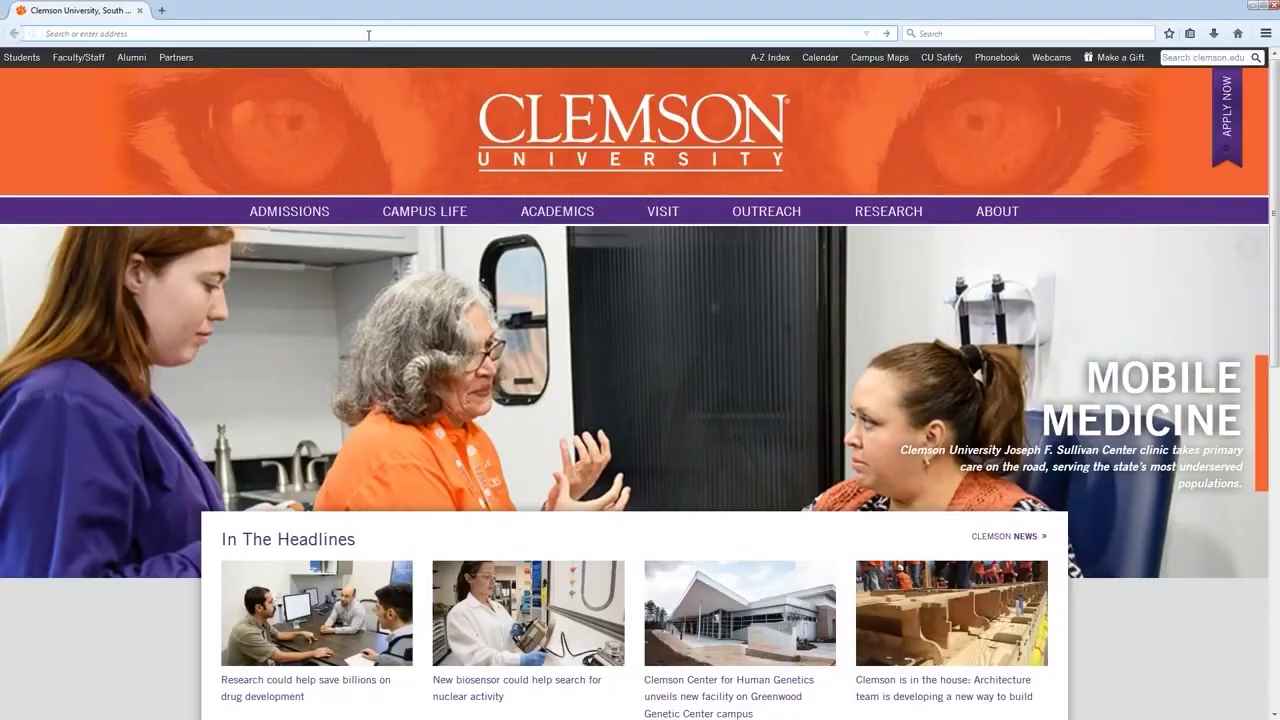
# Step: Load the Clemson two-factor site at 2fa.clemson.edu in Firefox
pyautogui.write('2')
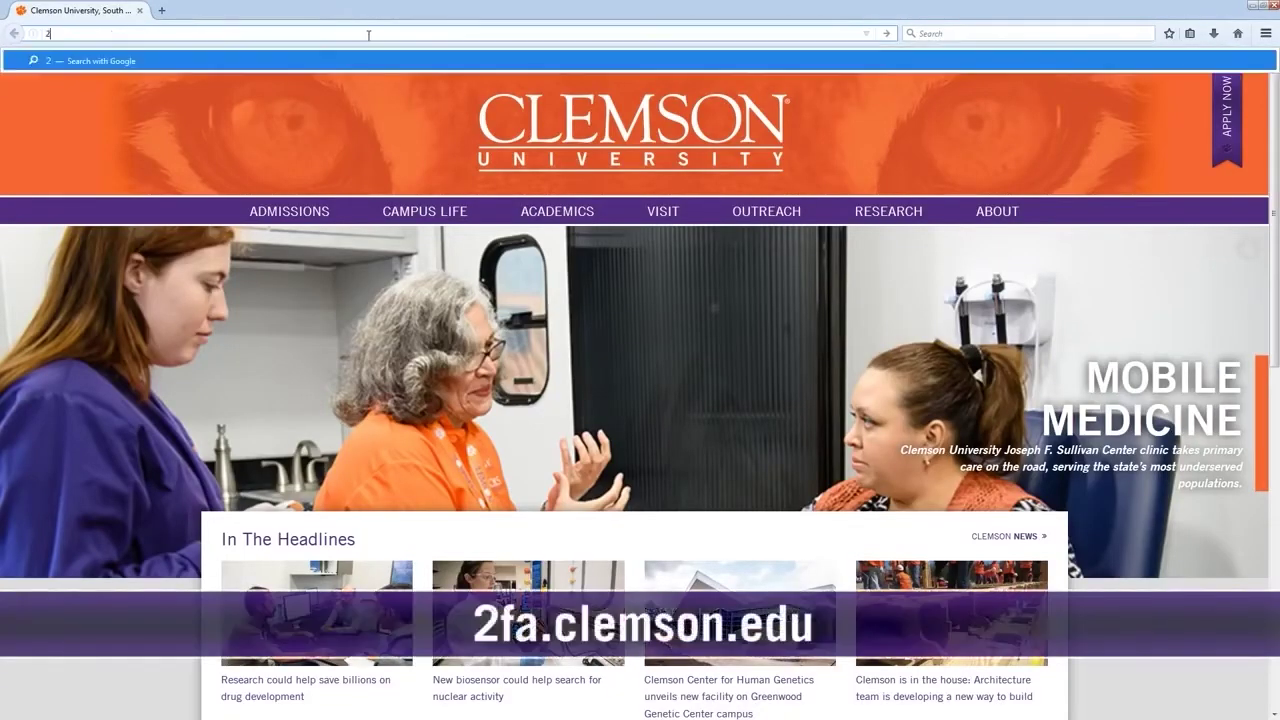
pyautogui.write('fa.clemson.ed')
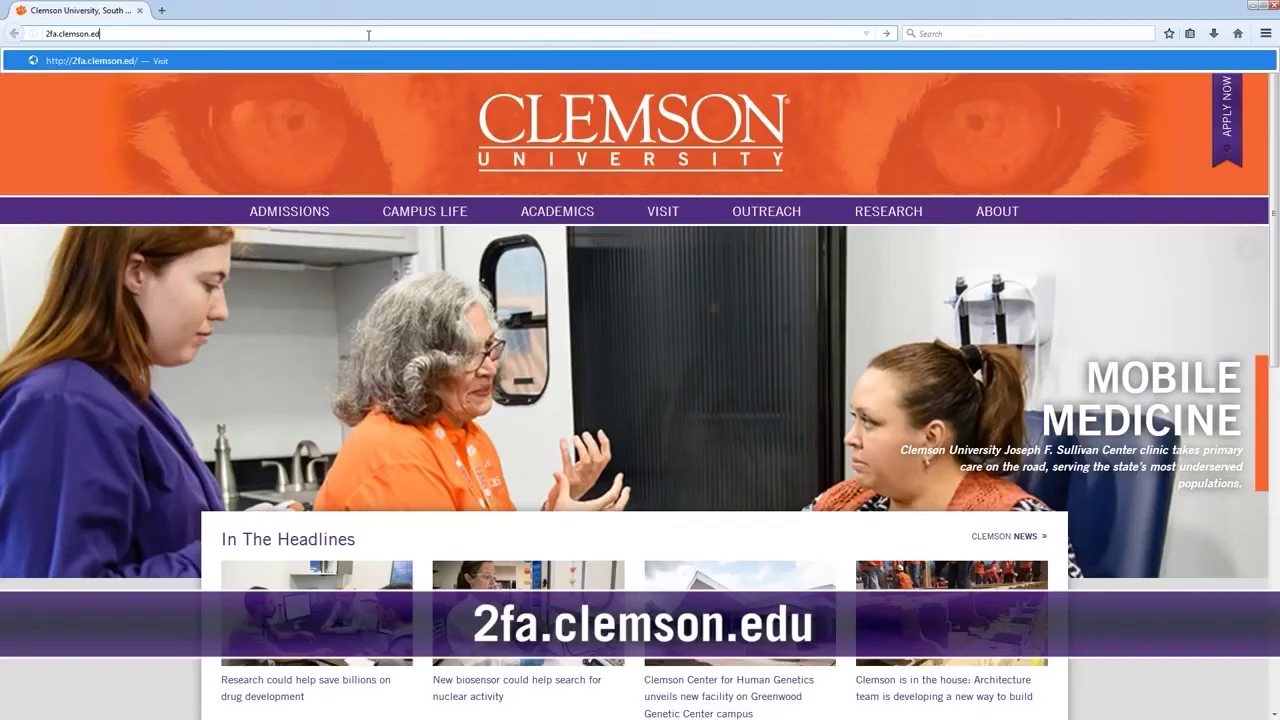
pyautogui.write('u')
pyautogui.press('Return')
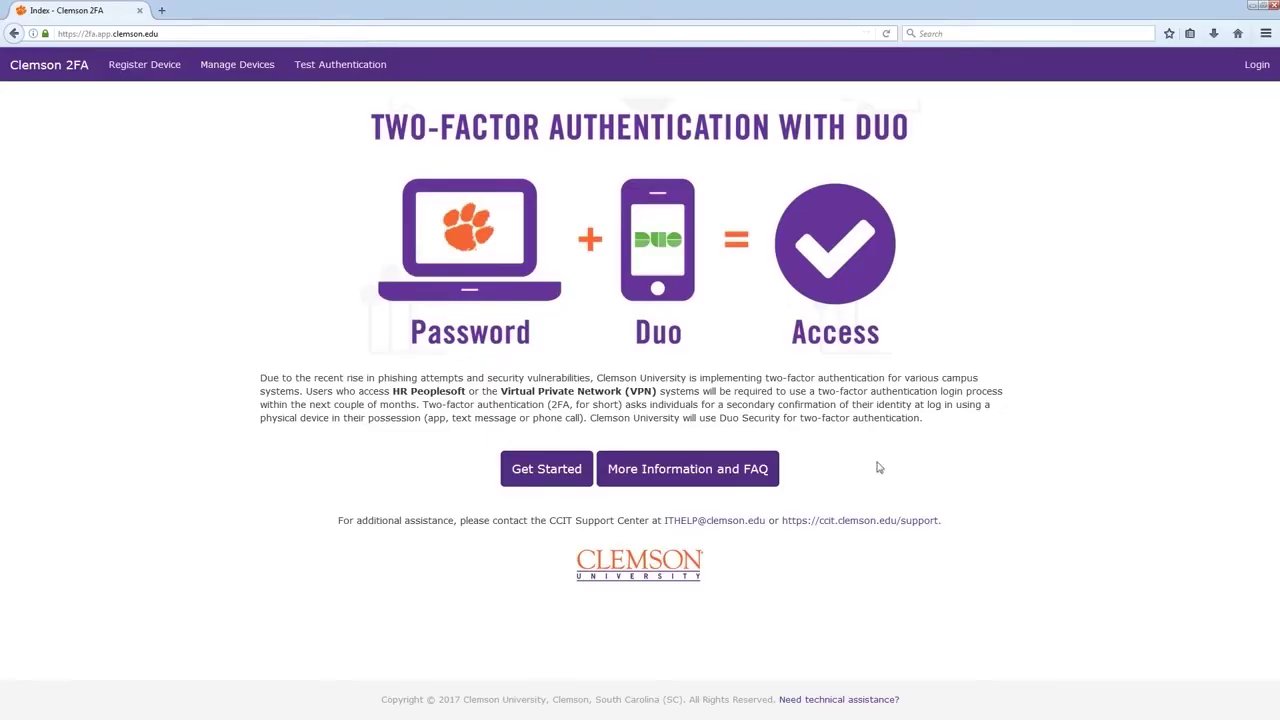
# Step: Log in through the Clemson Login Service with the university username and password
pyautogui.click(538, 470)
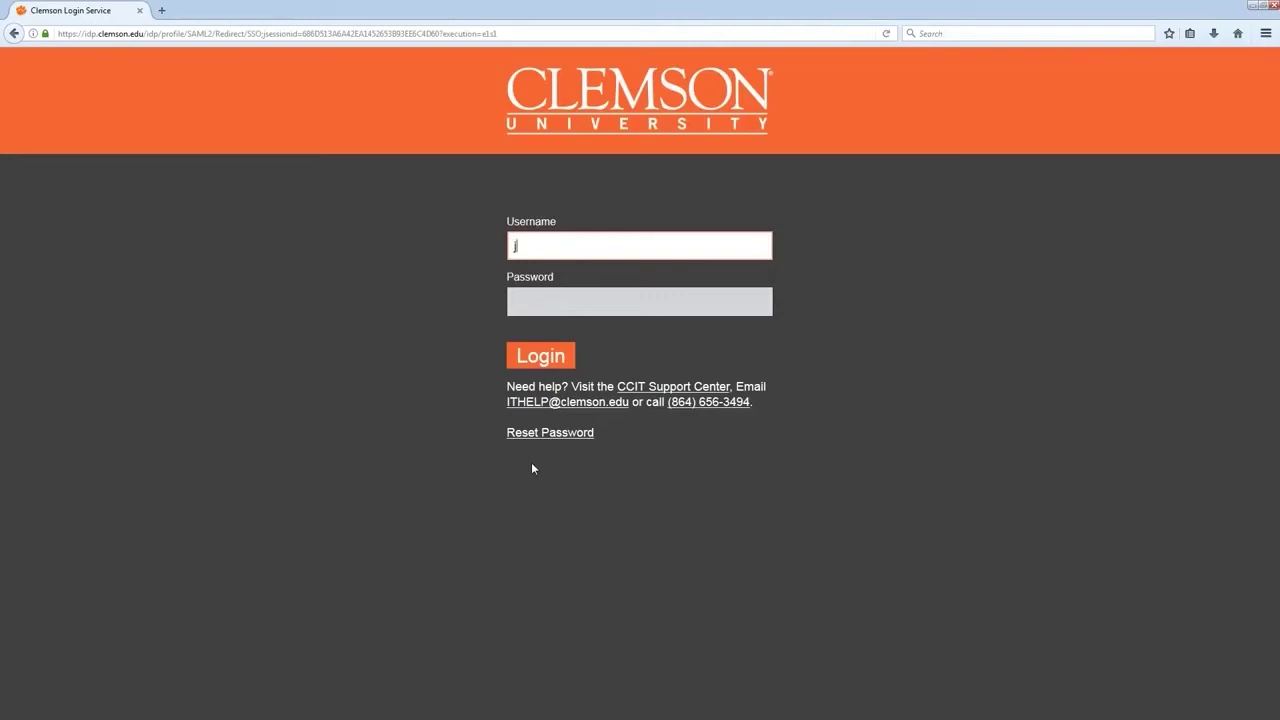
pyautogui.press('Tab')
pyautogui.write('***********')
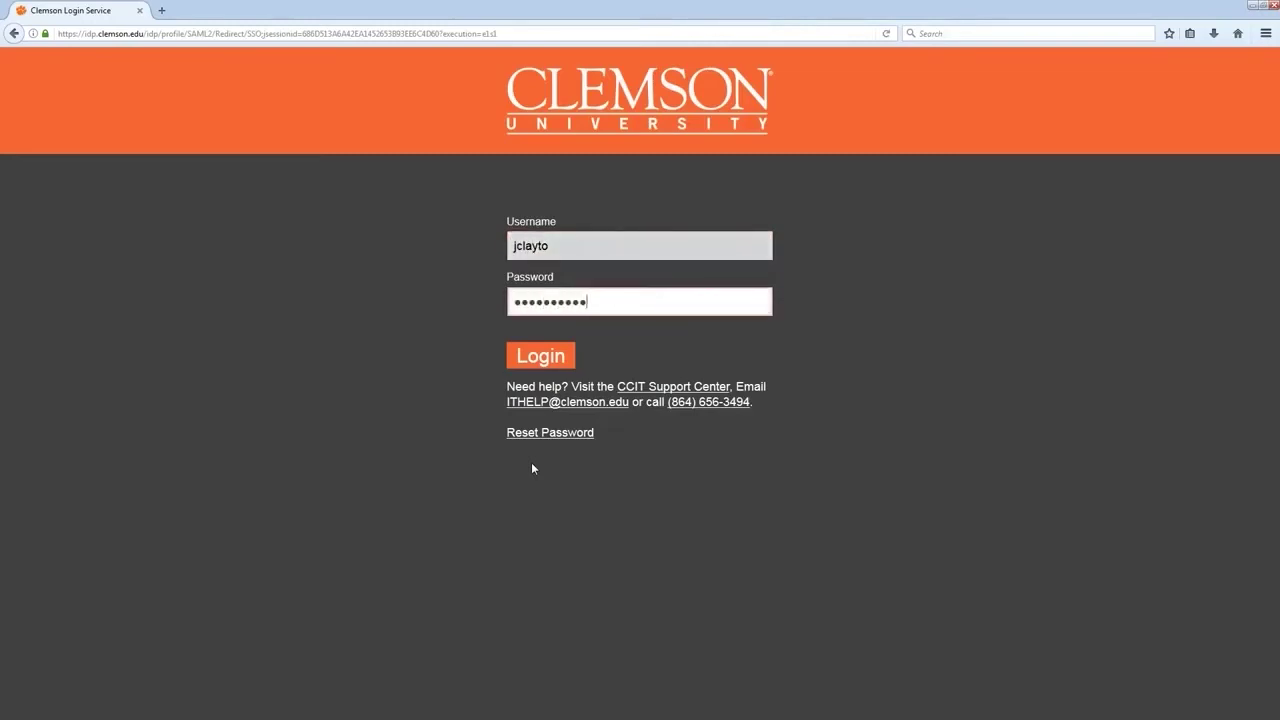
pyautogui.click(544, 352)
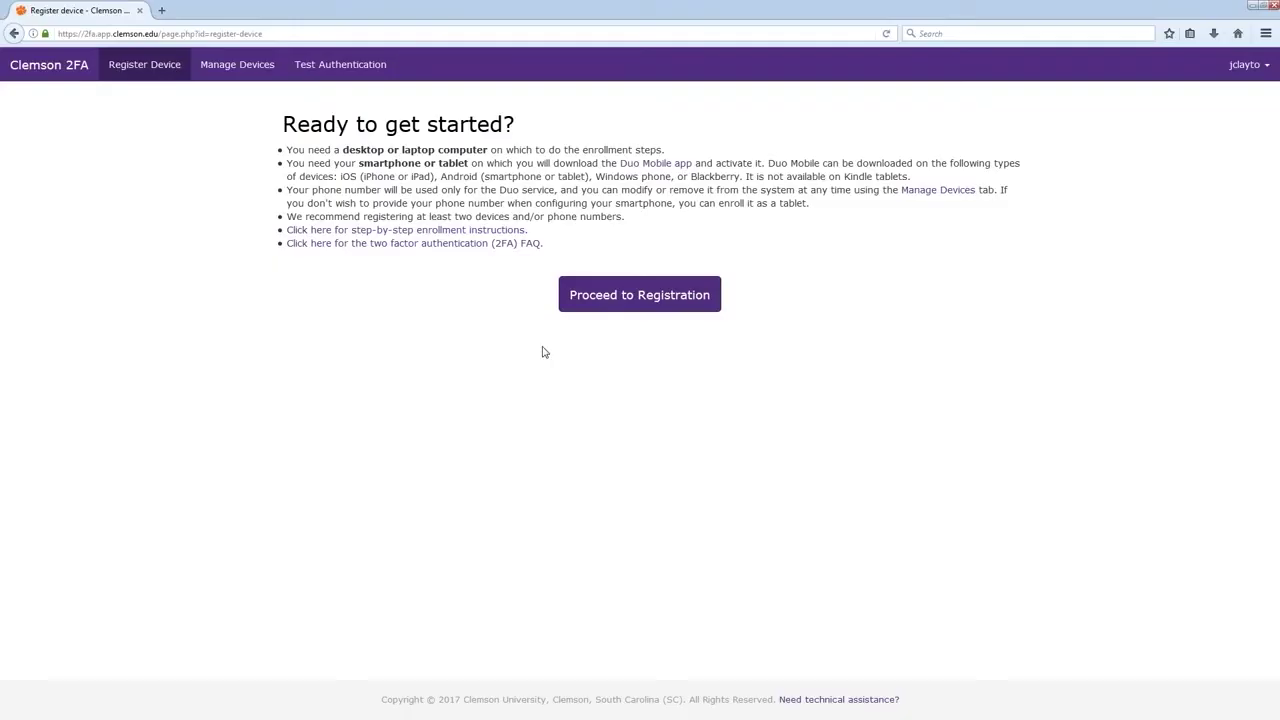
# Step: Proceed to registration and start the Duo device setup
pyautogui.click(614, 298)
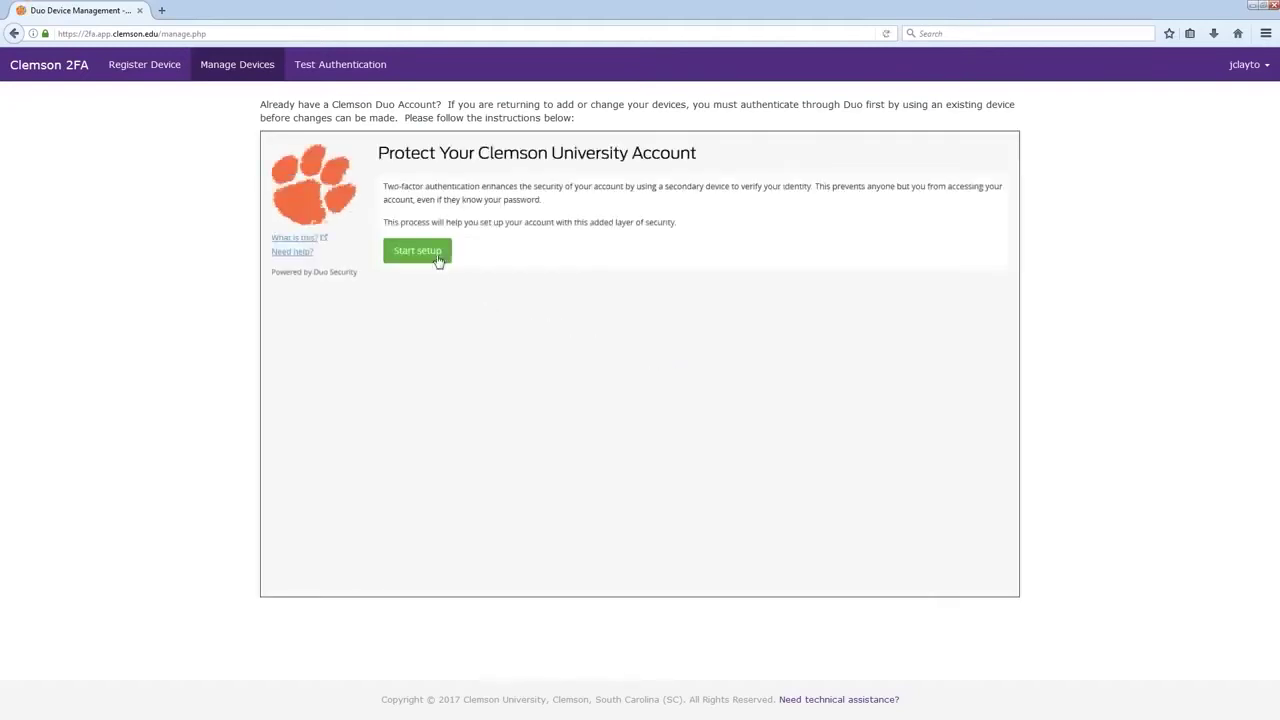
pyautogui.click(435, 256)
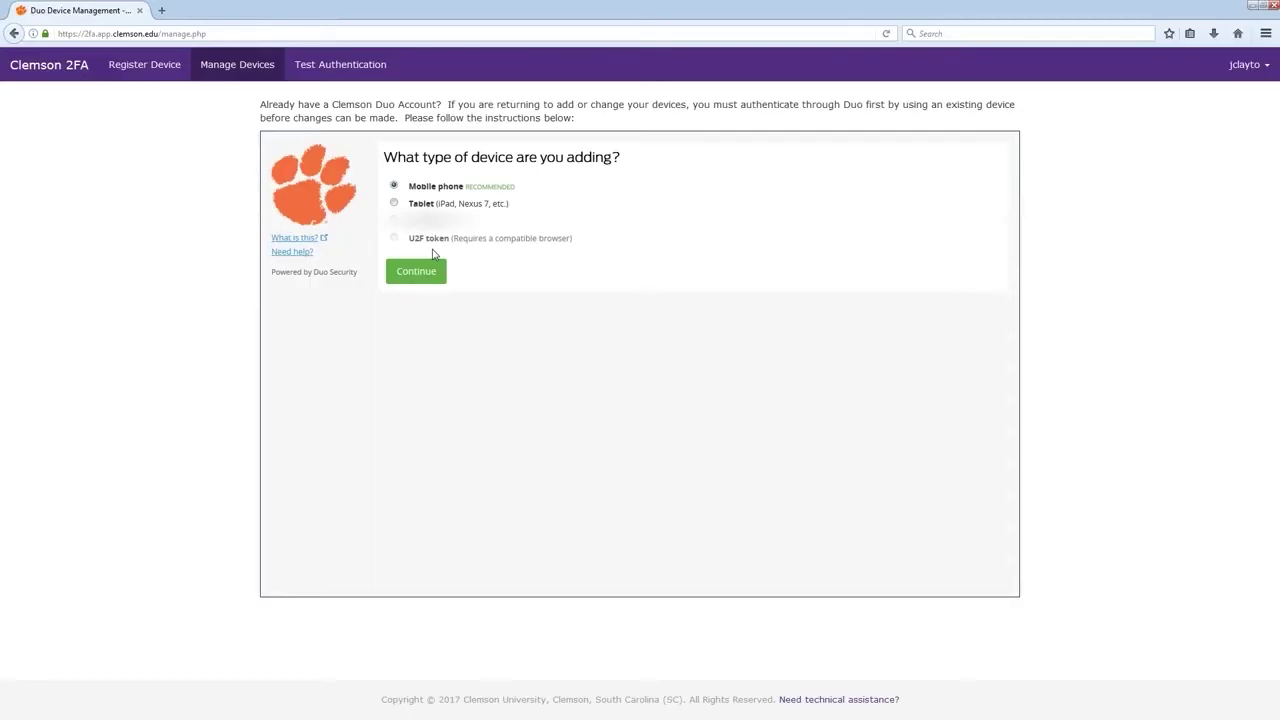
# Step: Add a mobile phone, enter and confirm its number, and choose iPhone as the type
pyautogui.click(436, 270)
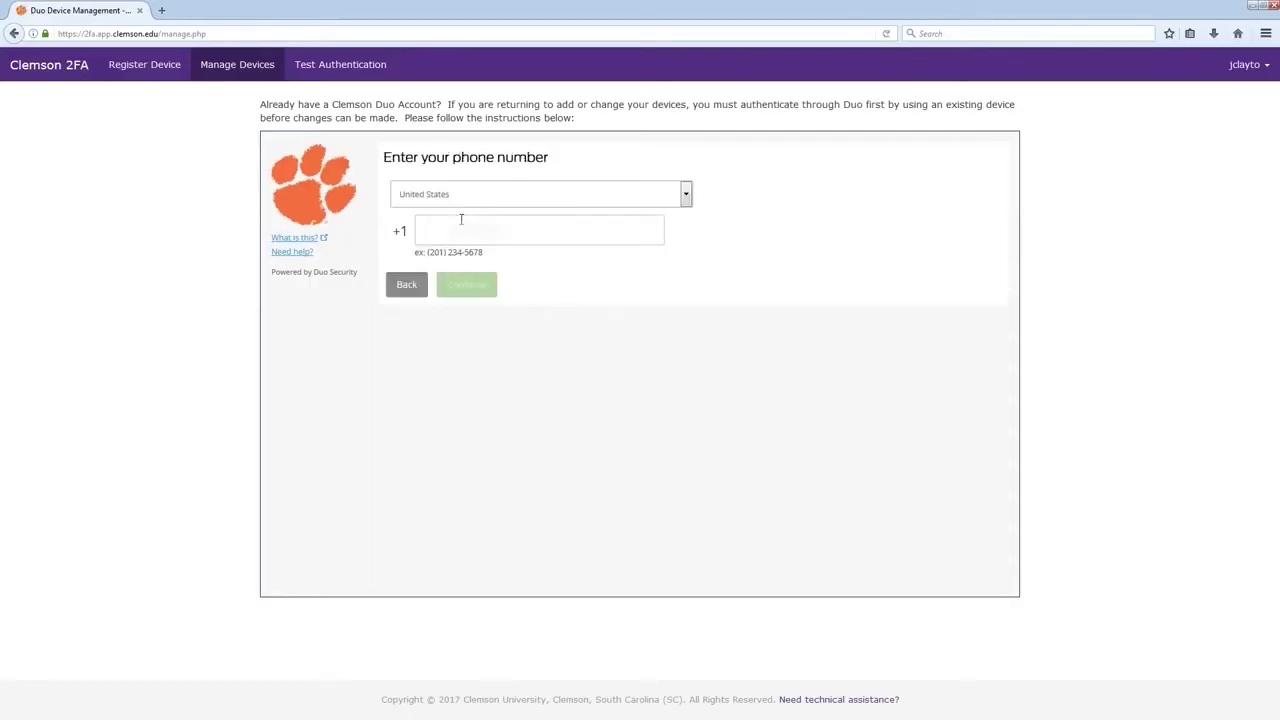
pyautogui.click(461, 219)
pyautogui.write('864')
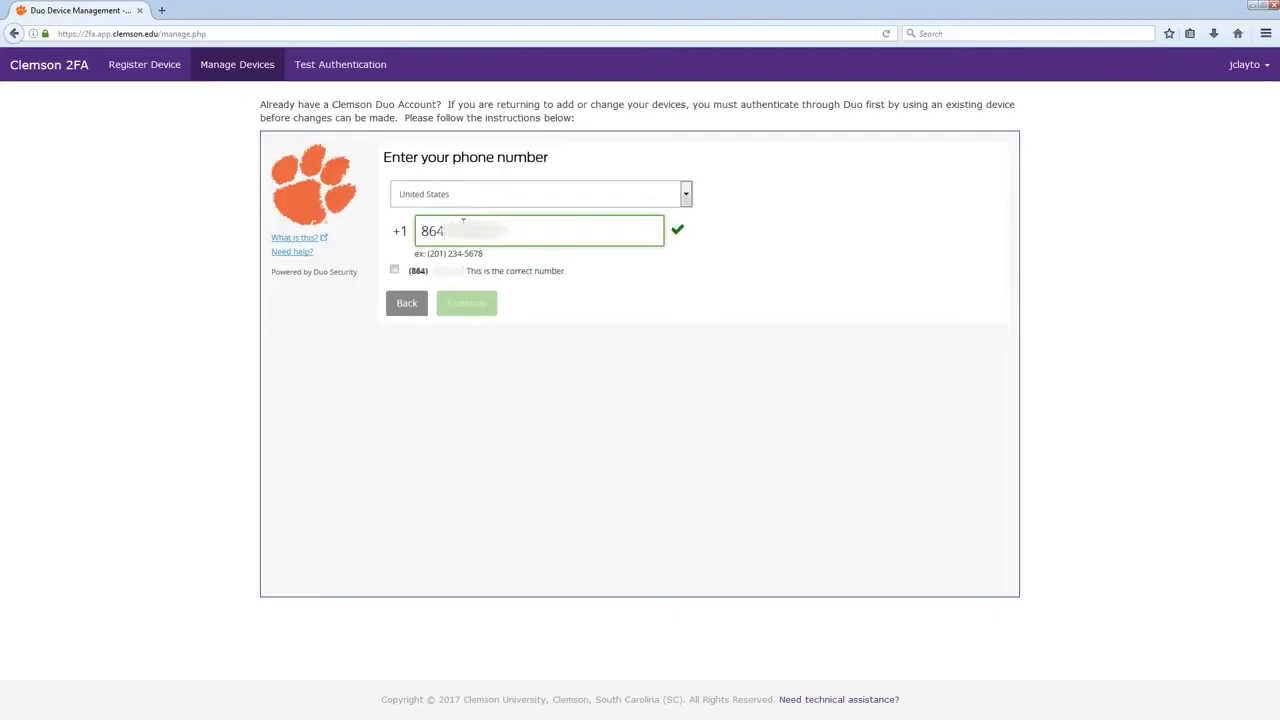
pyautogui.click(394, 270)
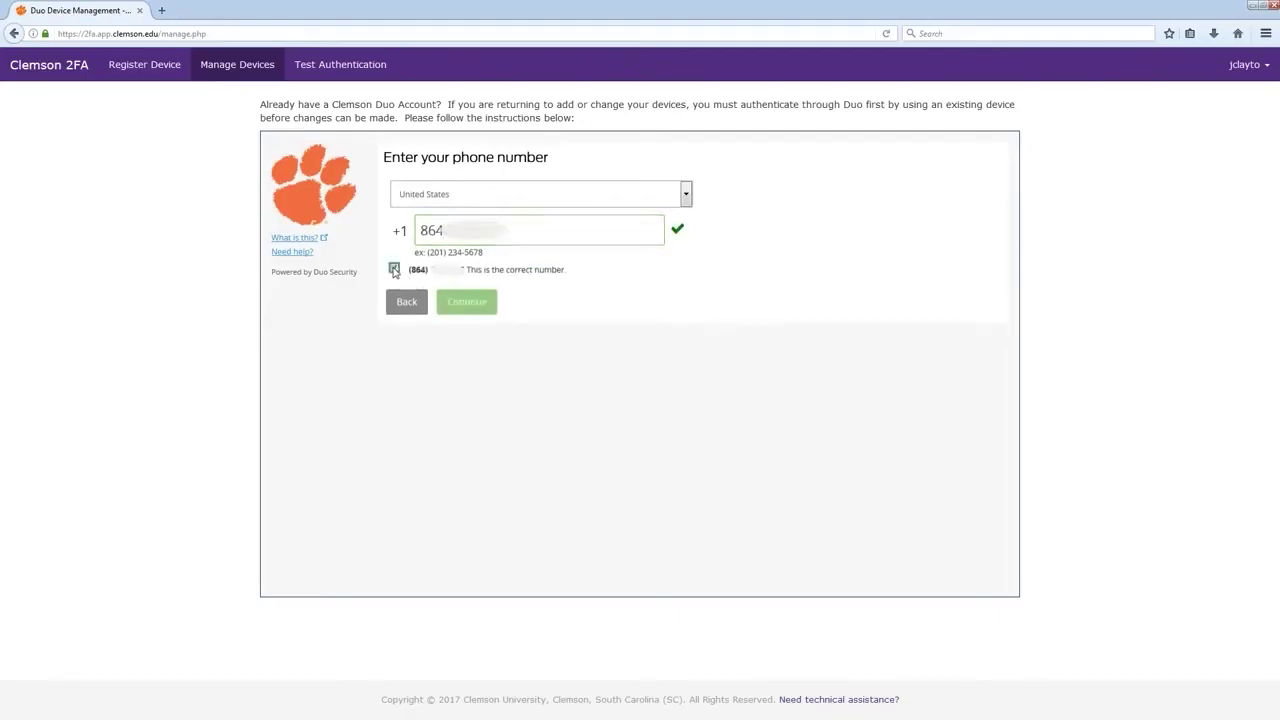
pyautogui.click(467, 312)
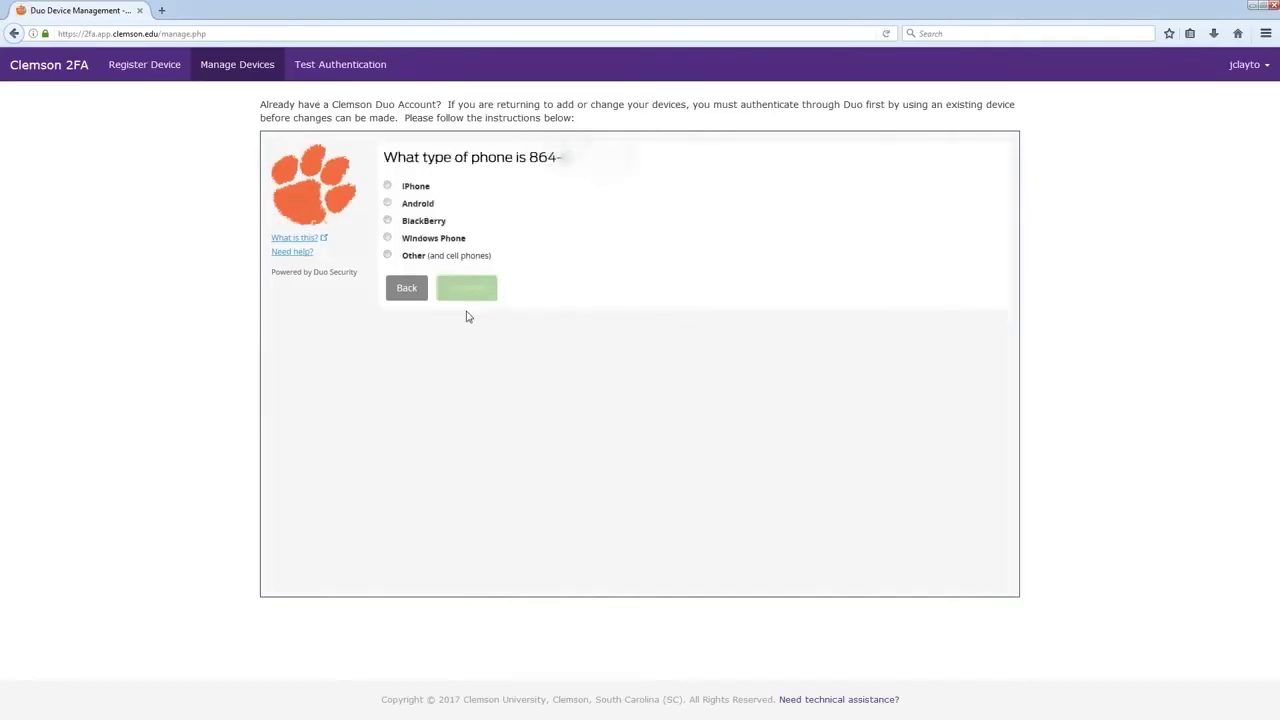
pyautogui.click(387, 186)
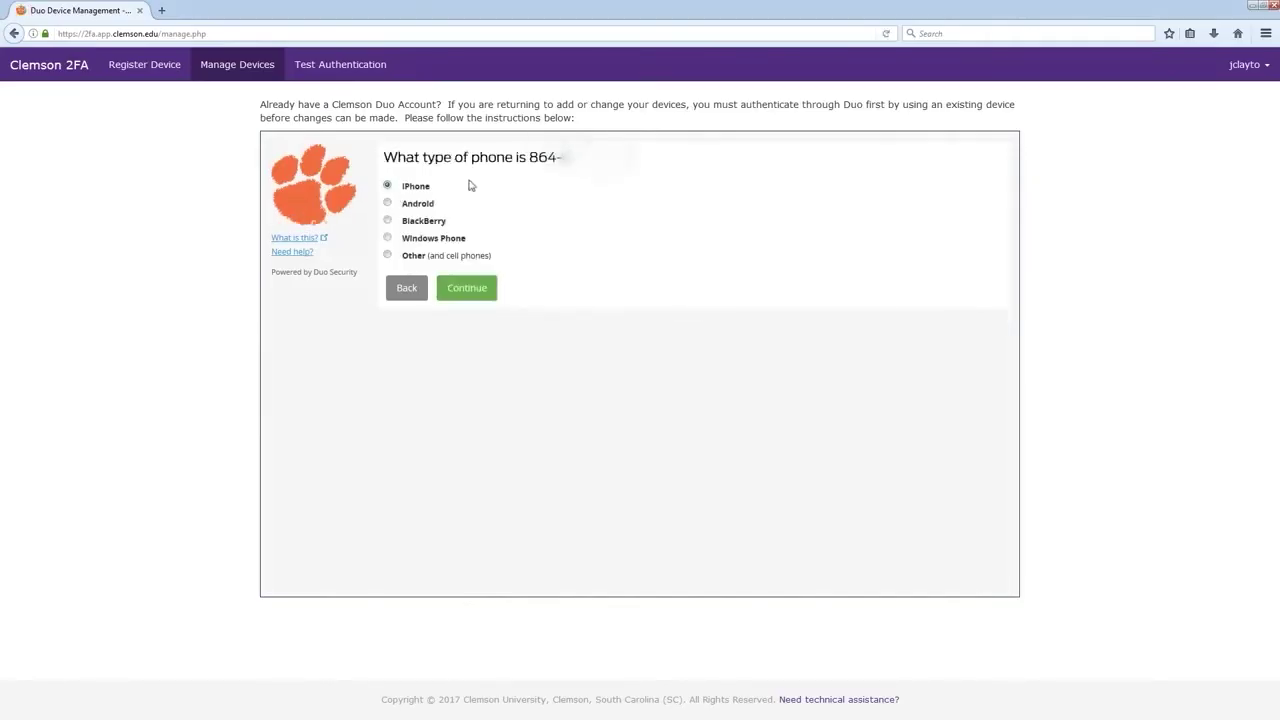
# Step: Confirm Duo Mobile is installed to display the activation QR code for scanning
pyautogui.click(471, 289)
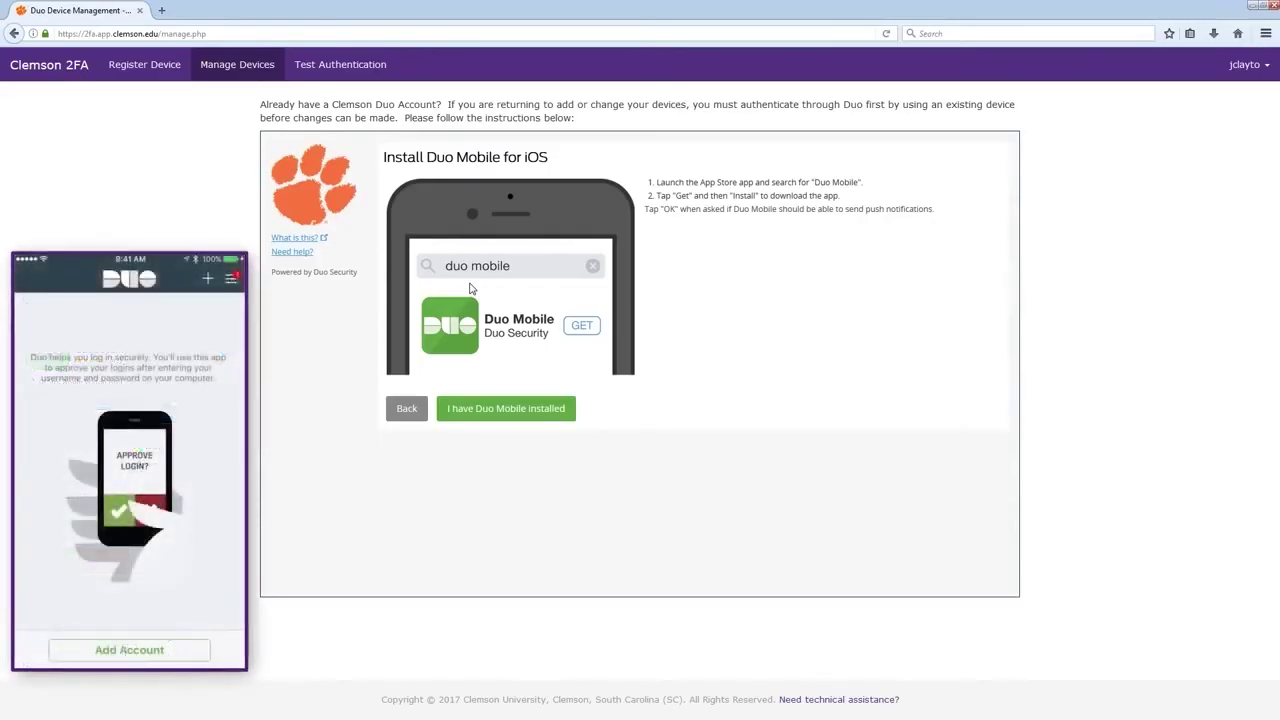
pyautogui.click(529, 409)
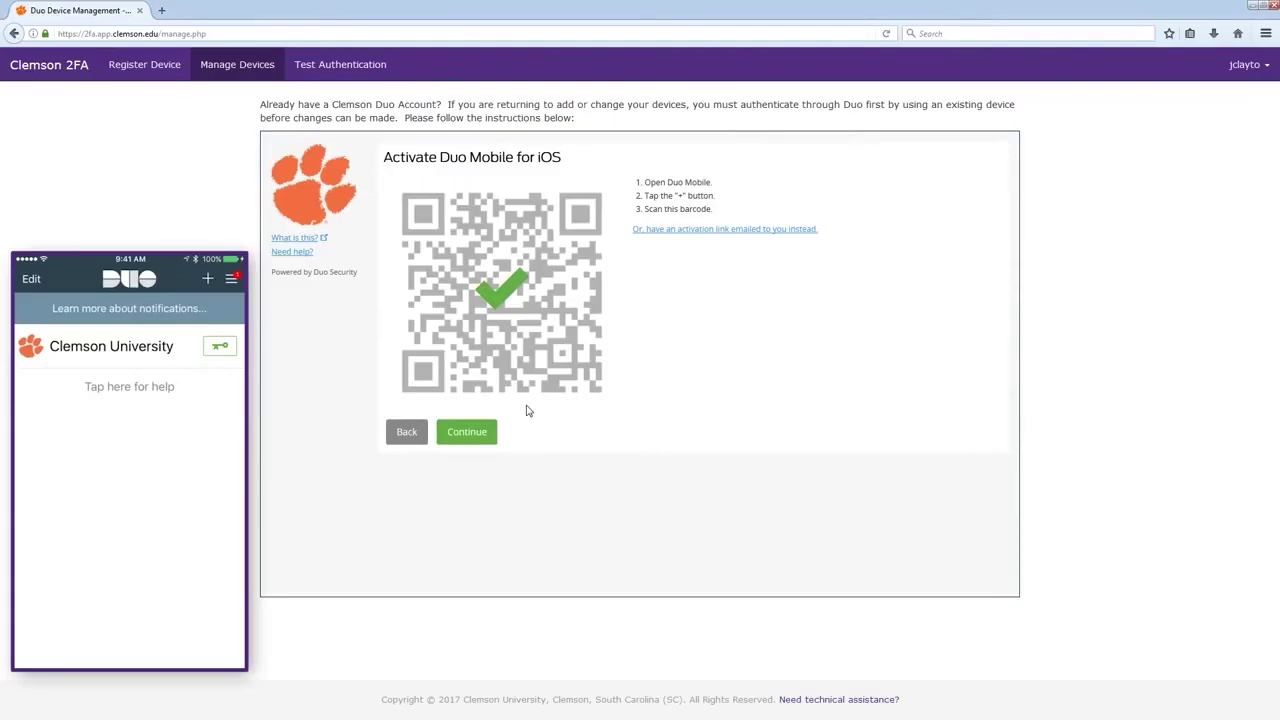
# Step: Continue past the activated QR code to My Settings & Devices listing the iOS phone
pyautogui.click(480, 436)
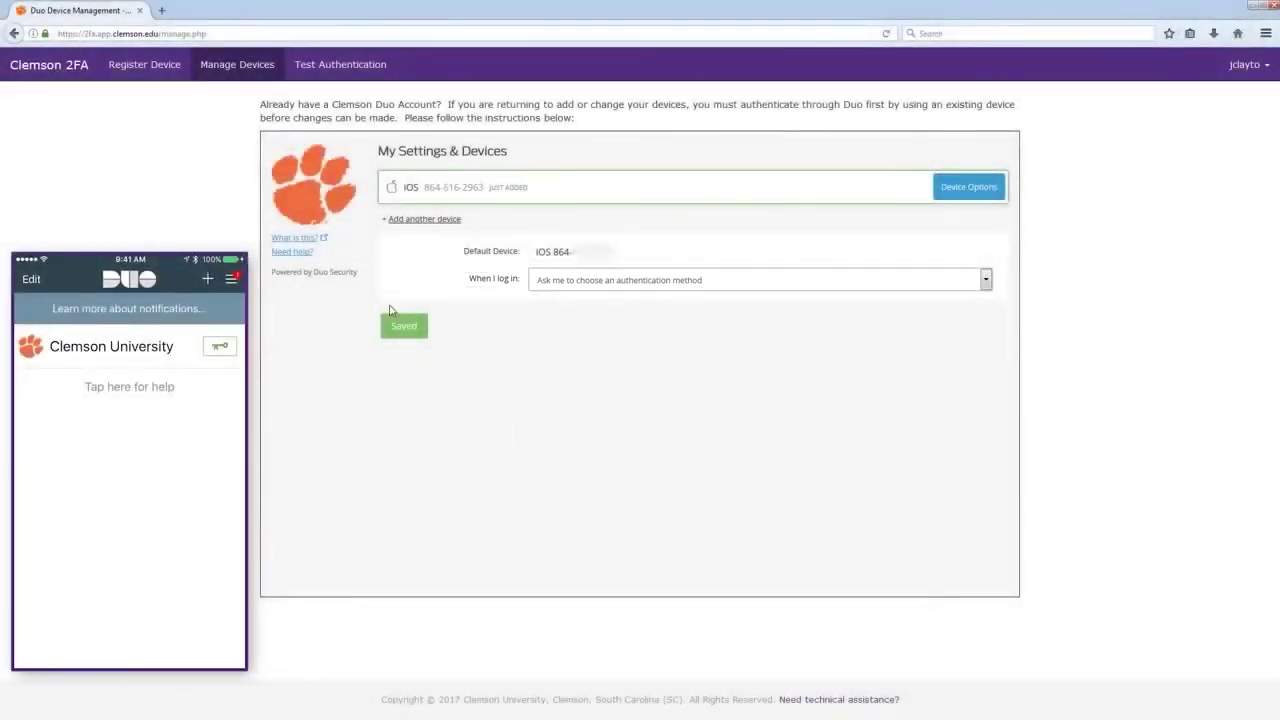
# Step: Send a Duo Push test request from the Test Authentication page
pyautogui.click(368, 67)
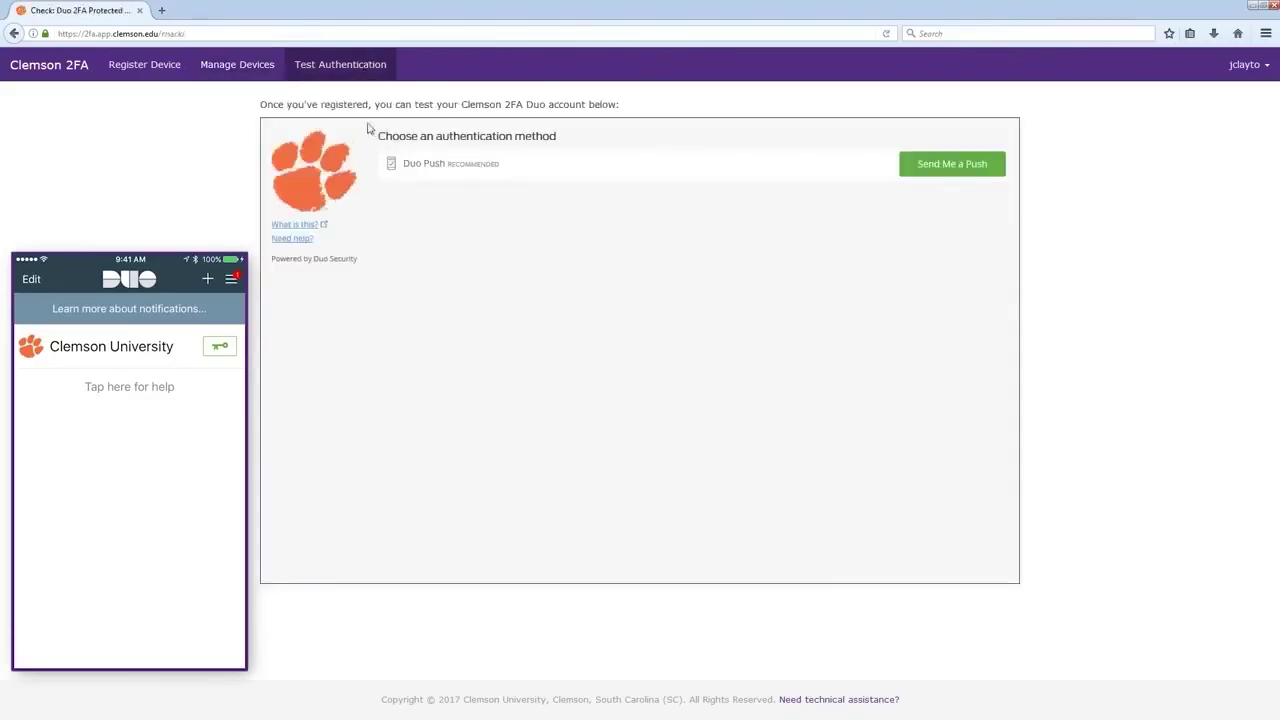
pyautogui.click(960, 162)
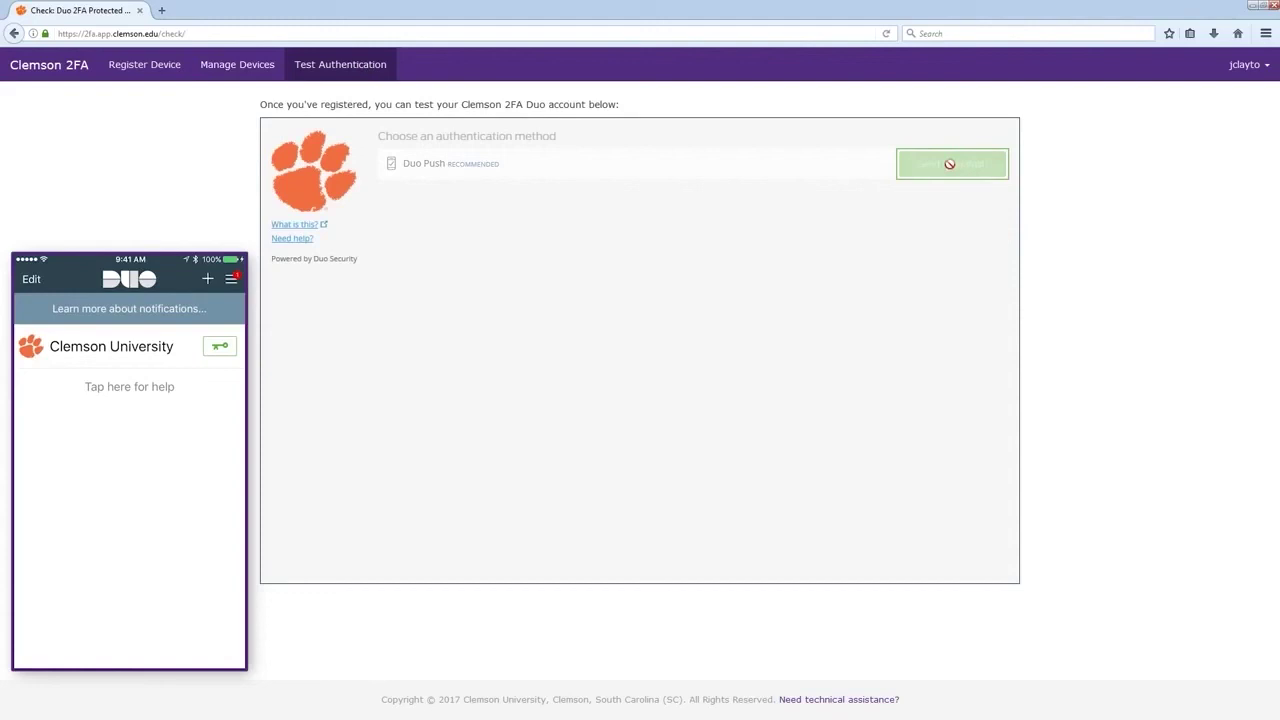